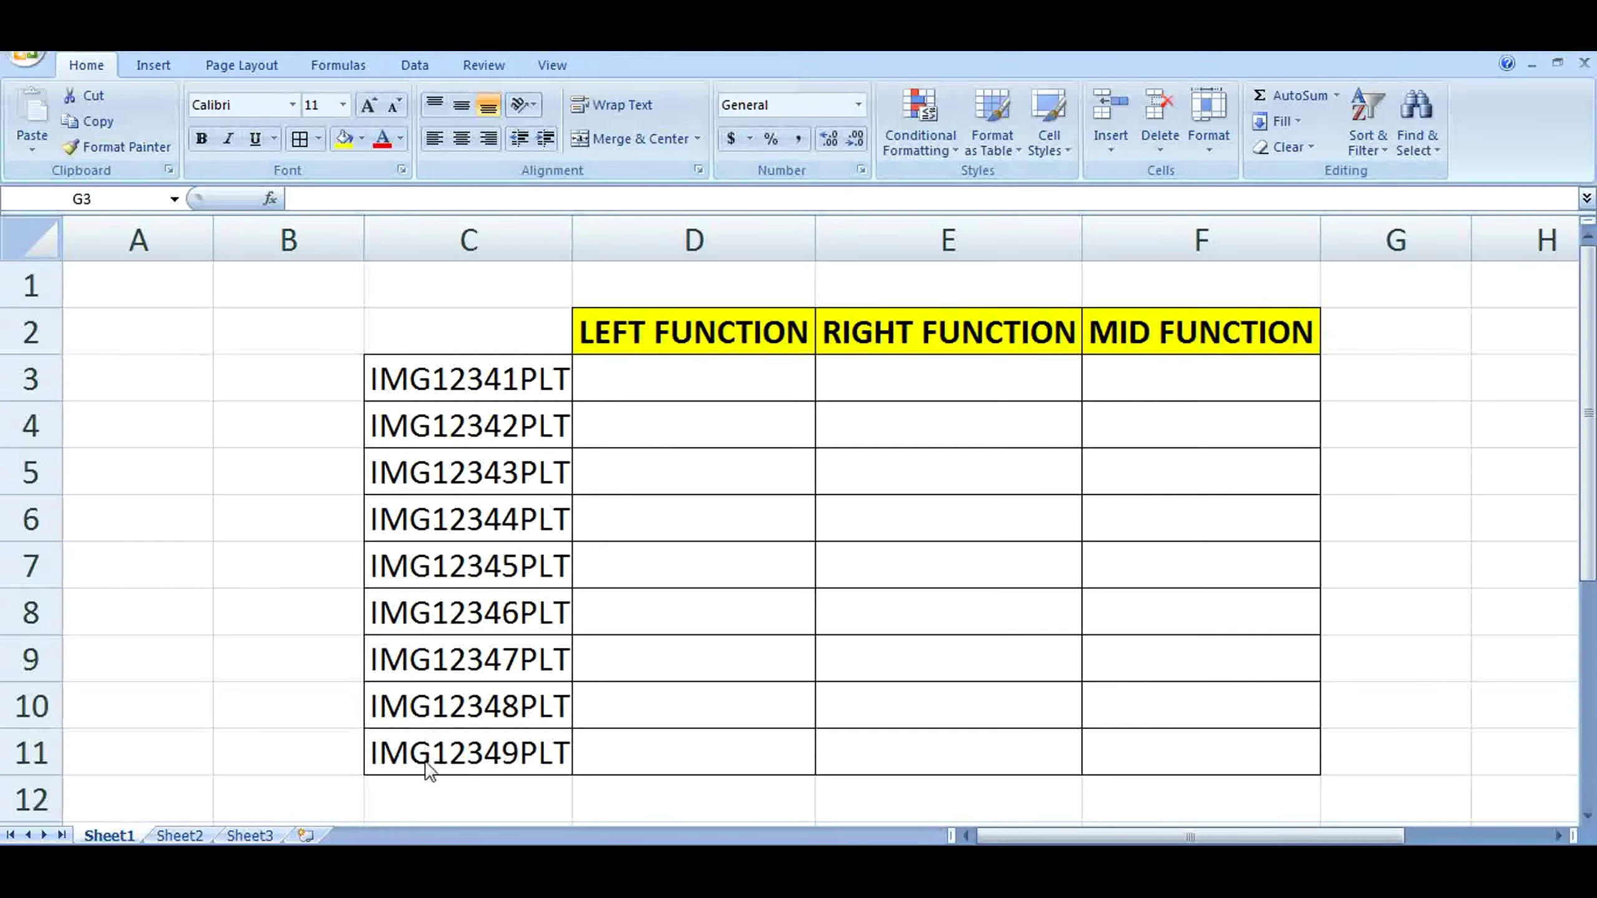
Enter =LEFT(C3,3) in D3 and fill it down to D11 to show IMG in each row
left_click(684, 374)
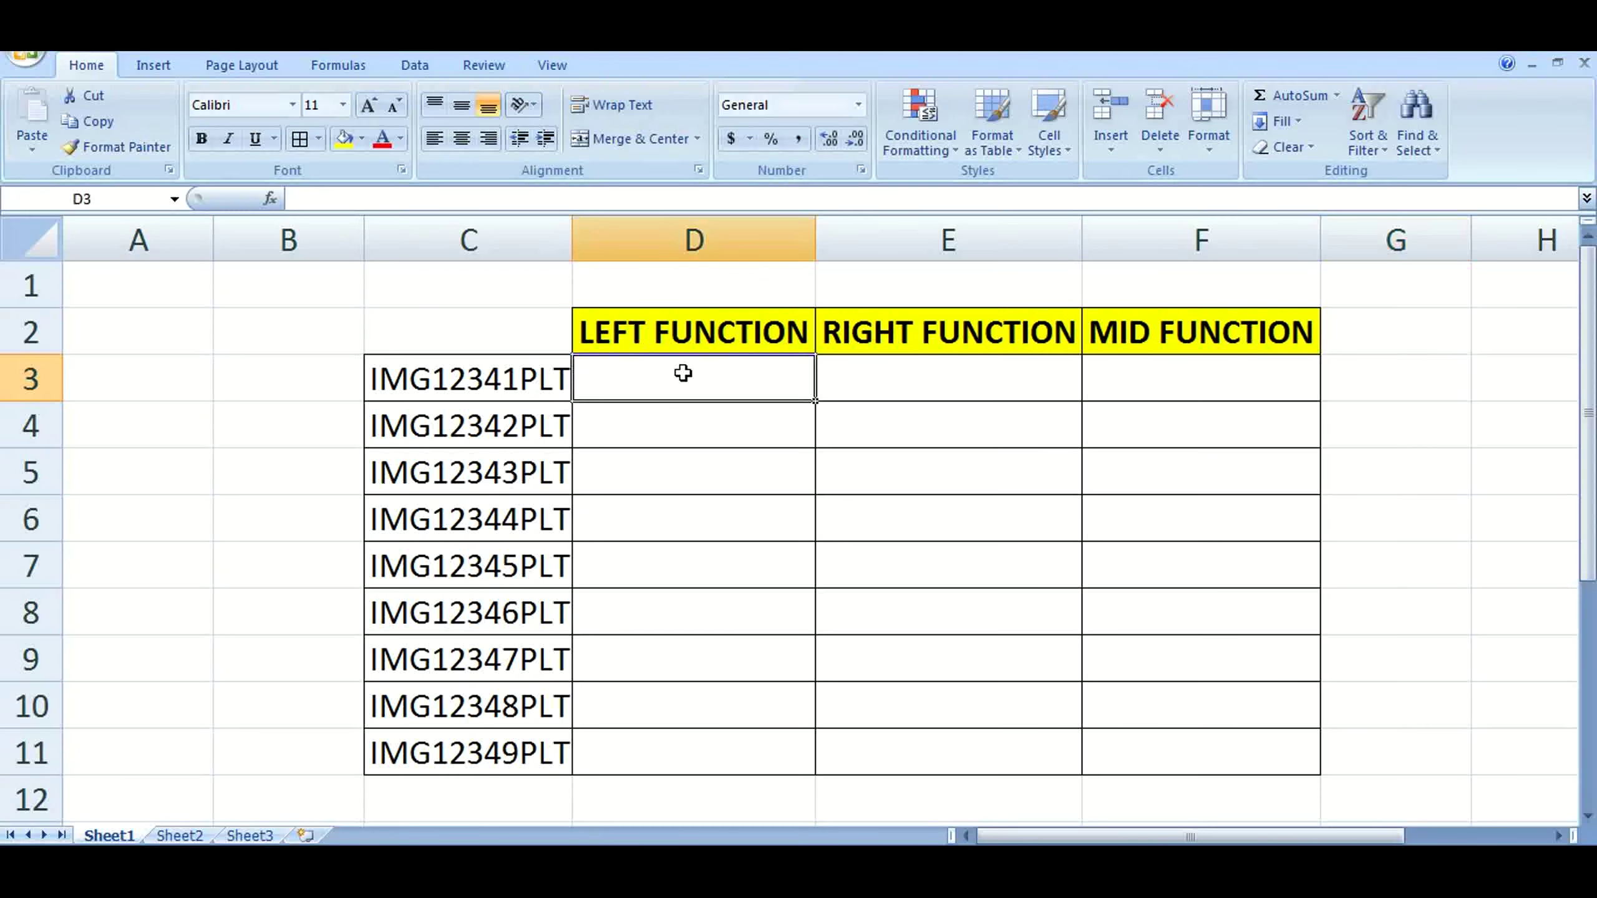
type("=left(")
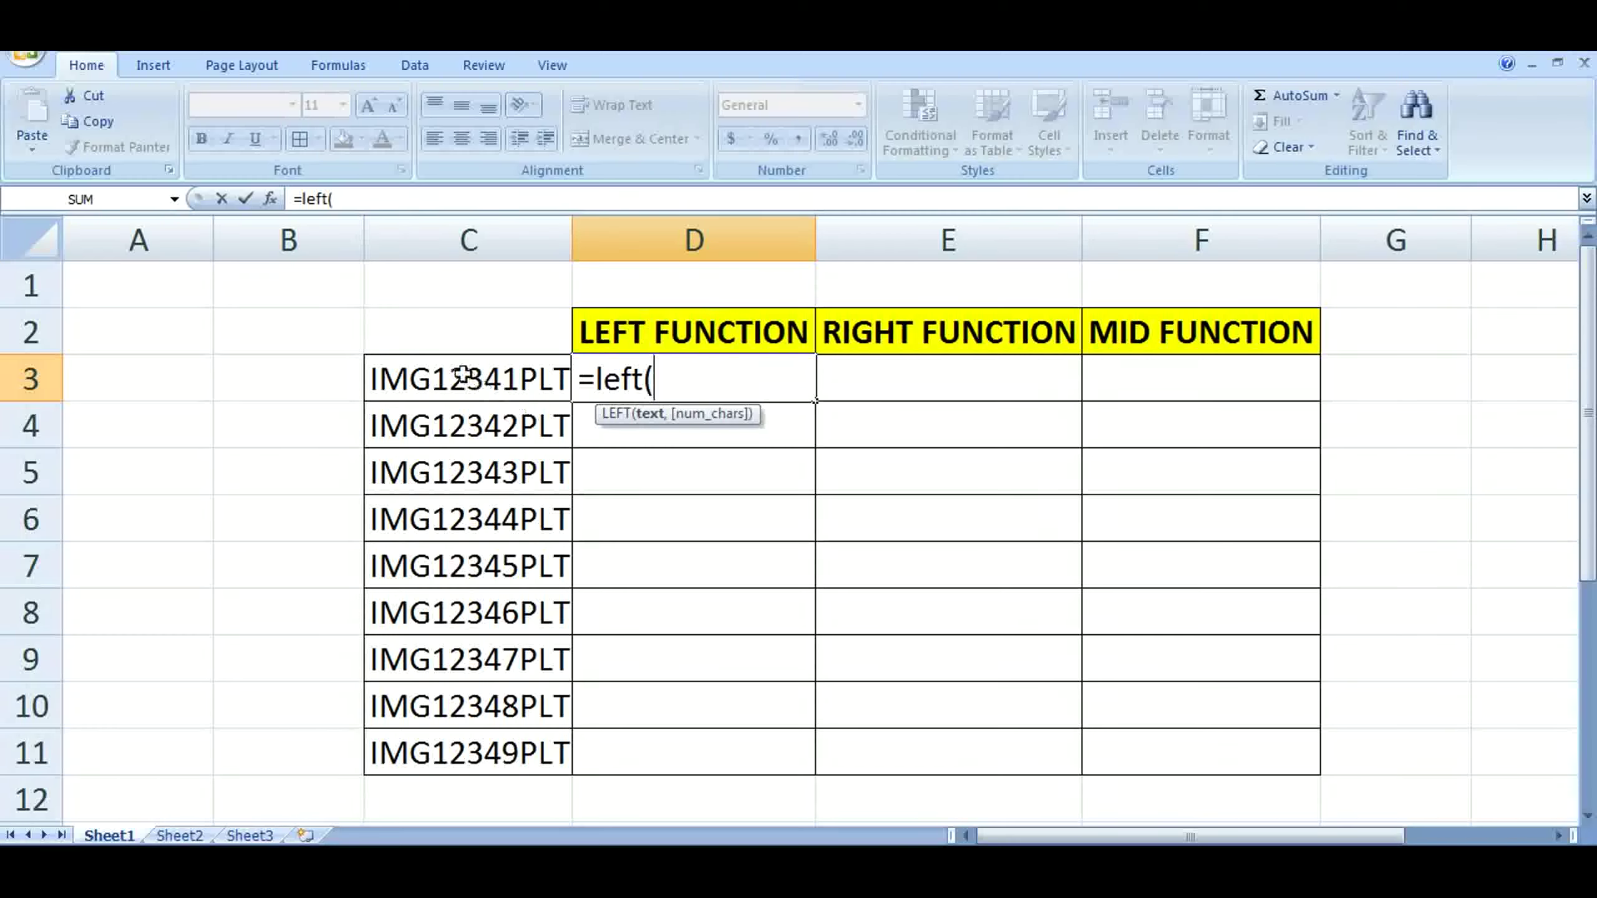
left_click(463, 375)
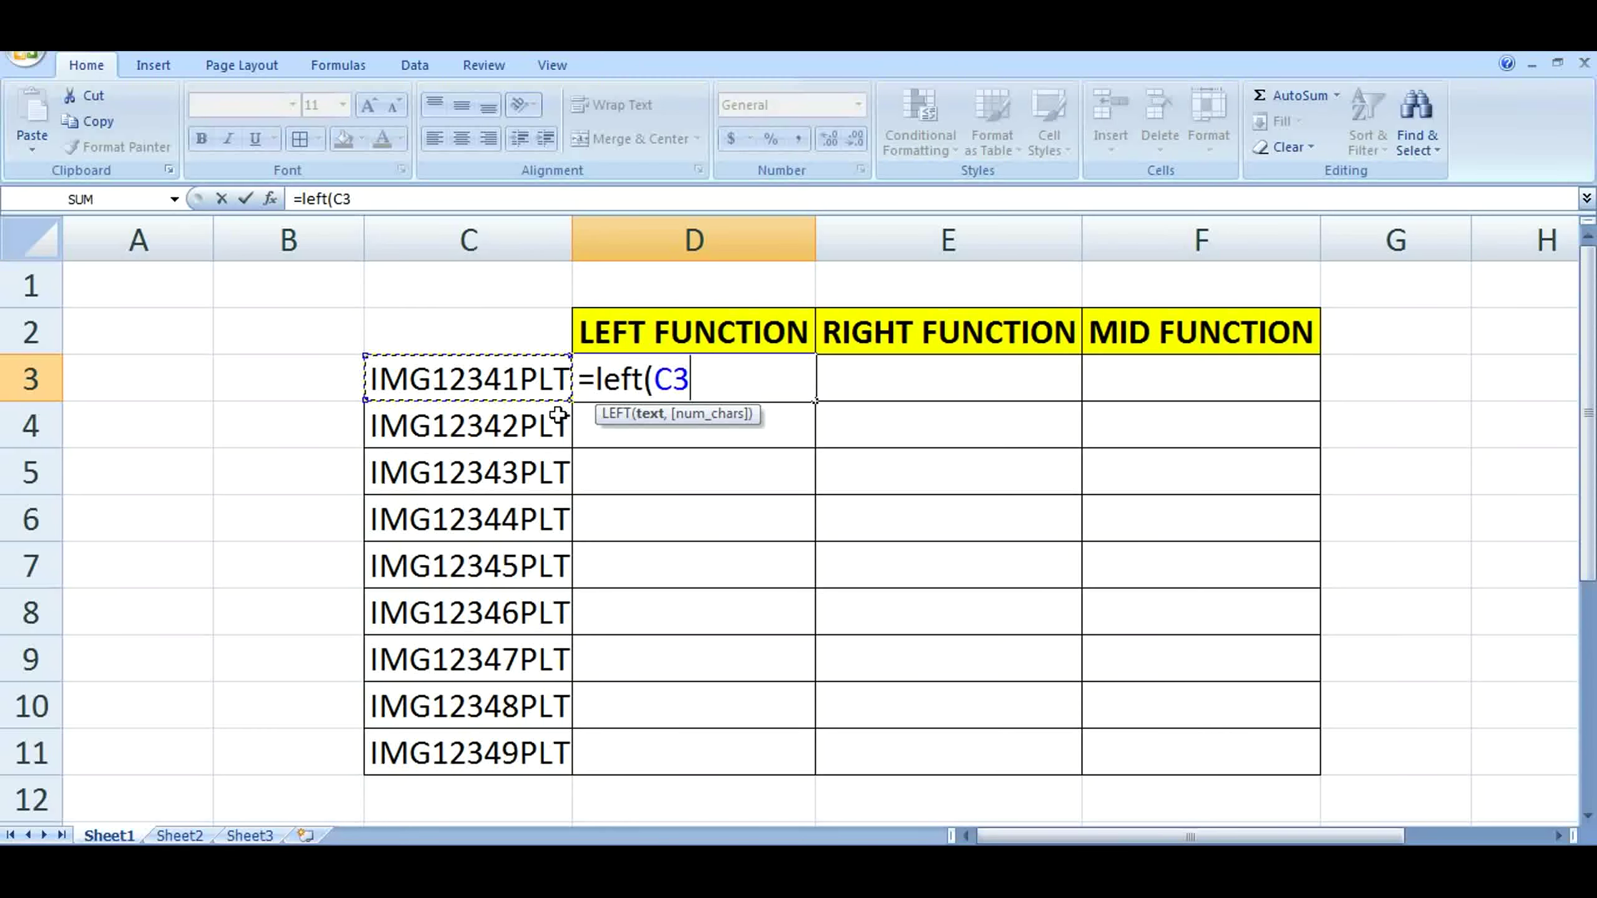
type(",")
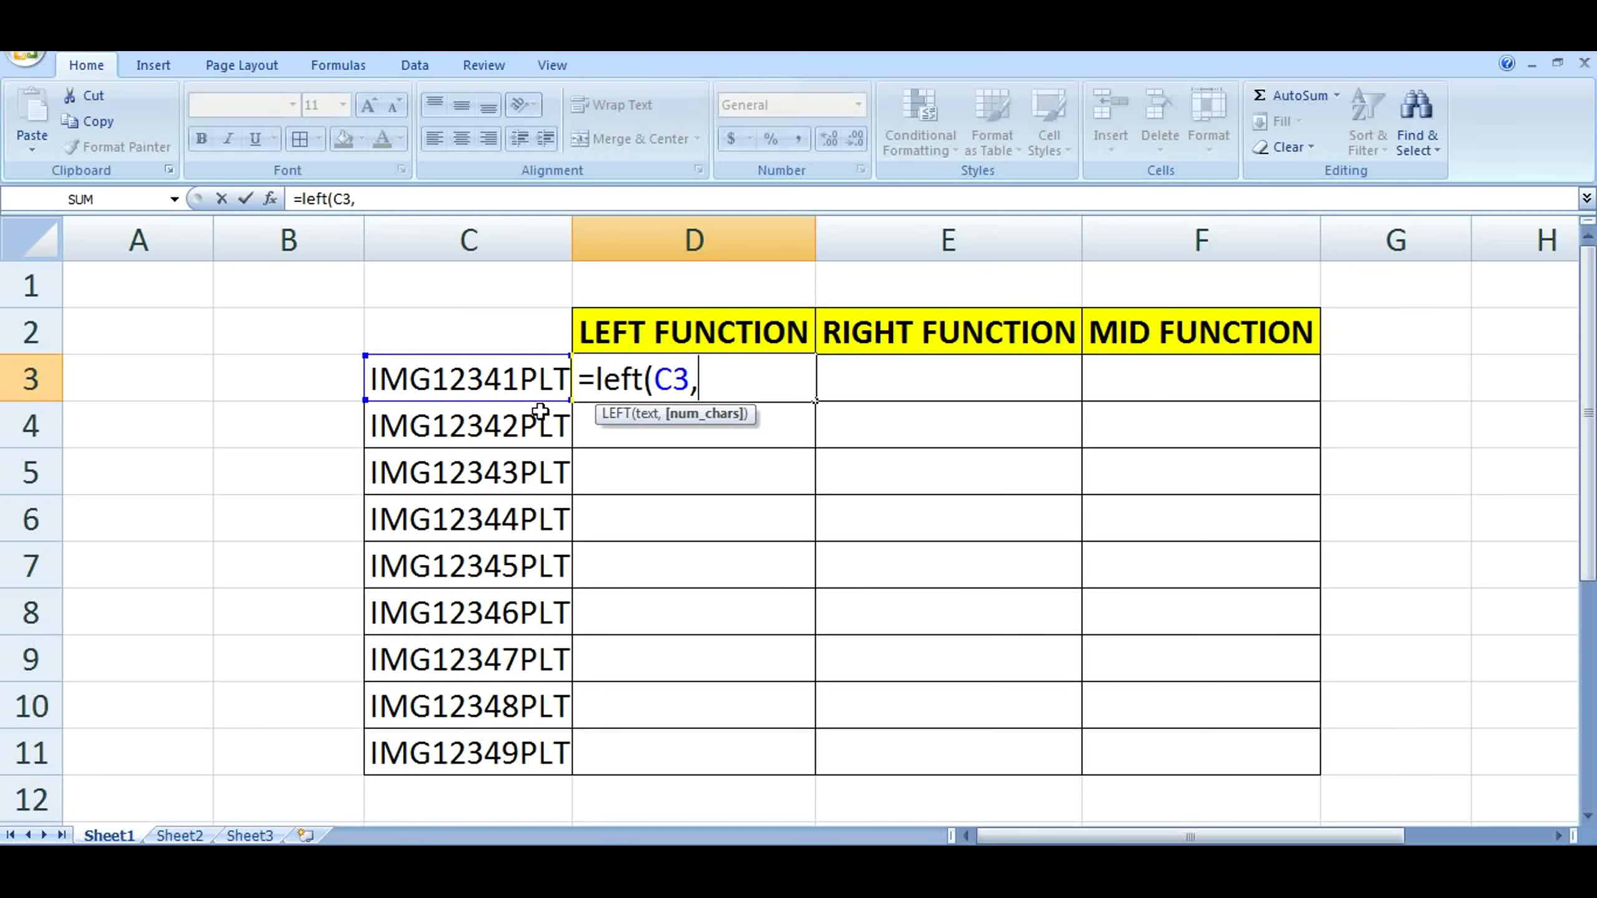
type("3")
type(")")
key("Return")
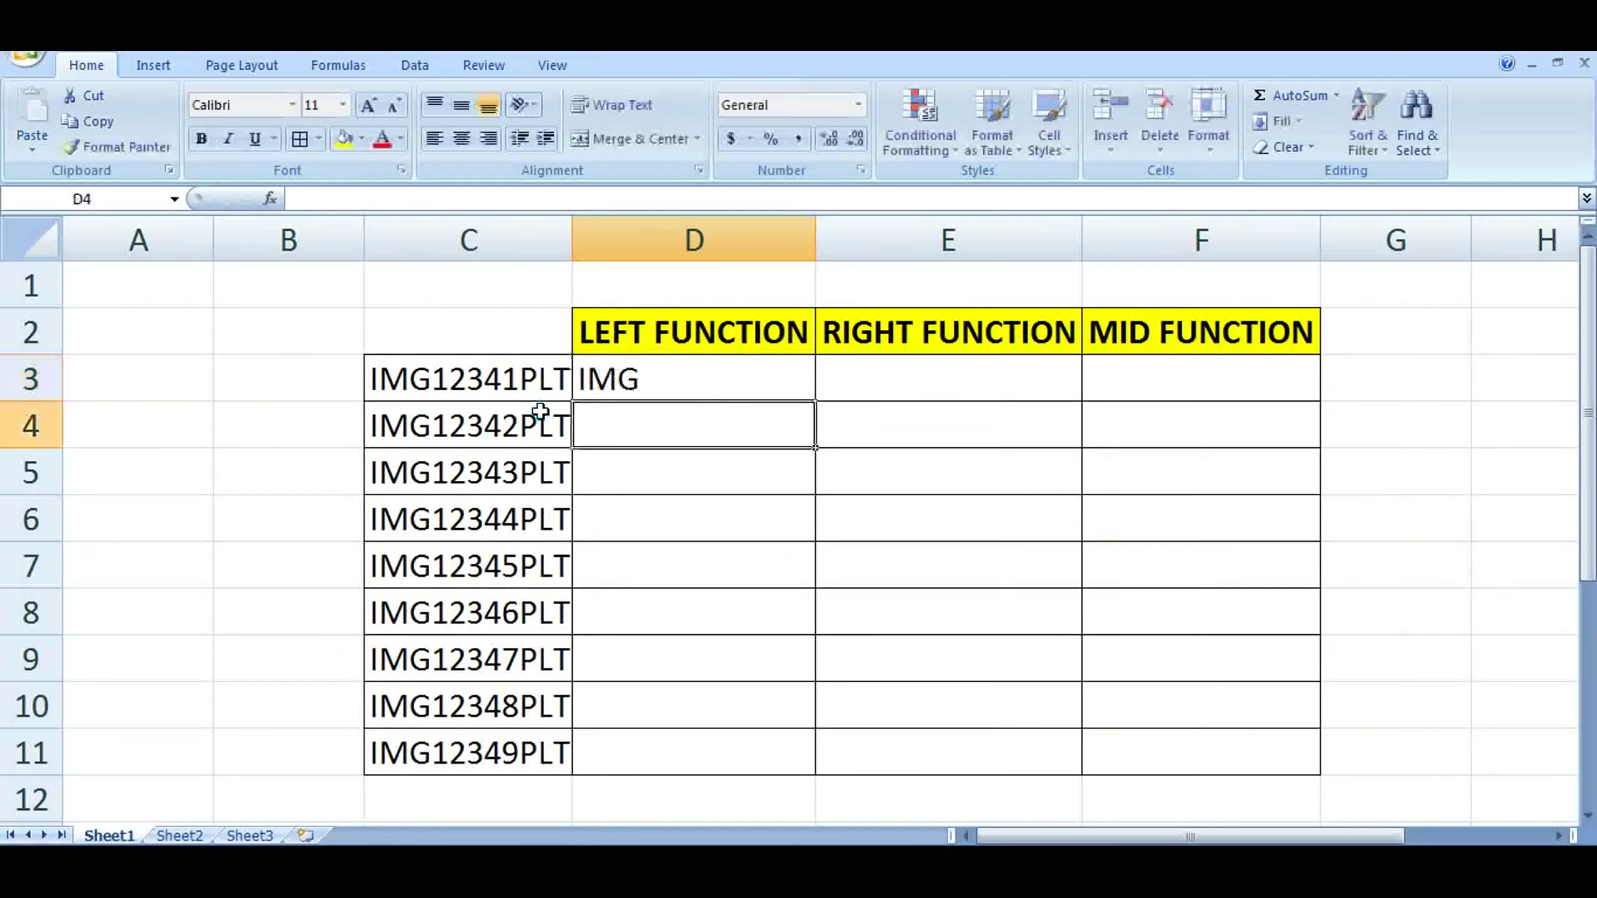
left_click(630, 378)
left_click_drag(814, 401, 815, 764)
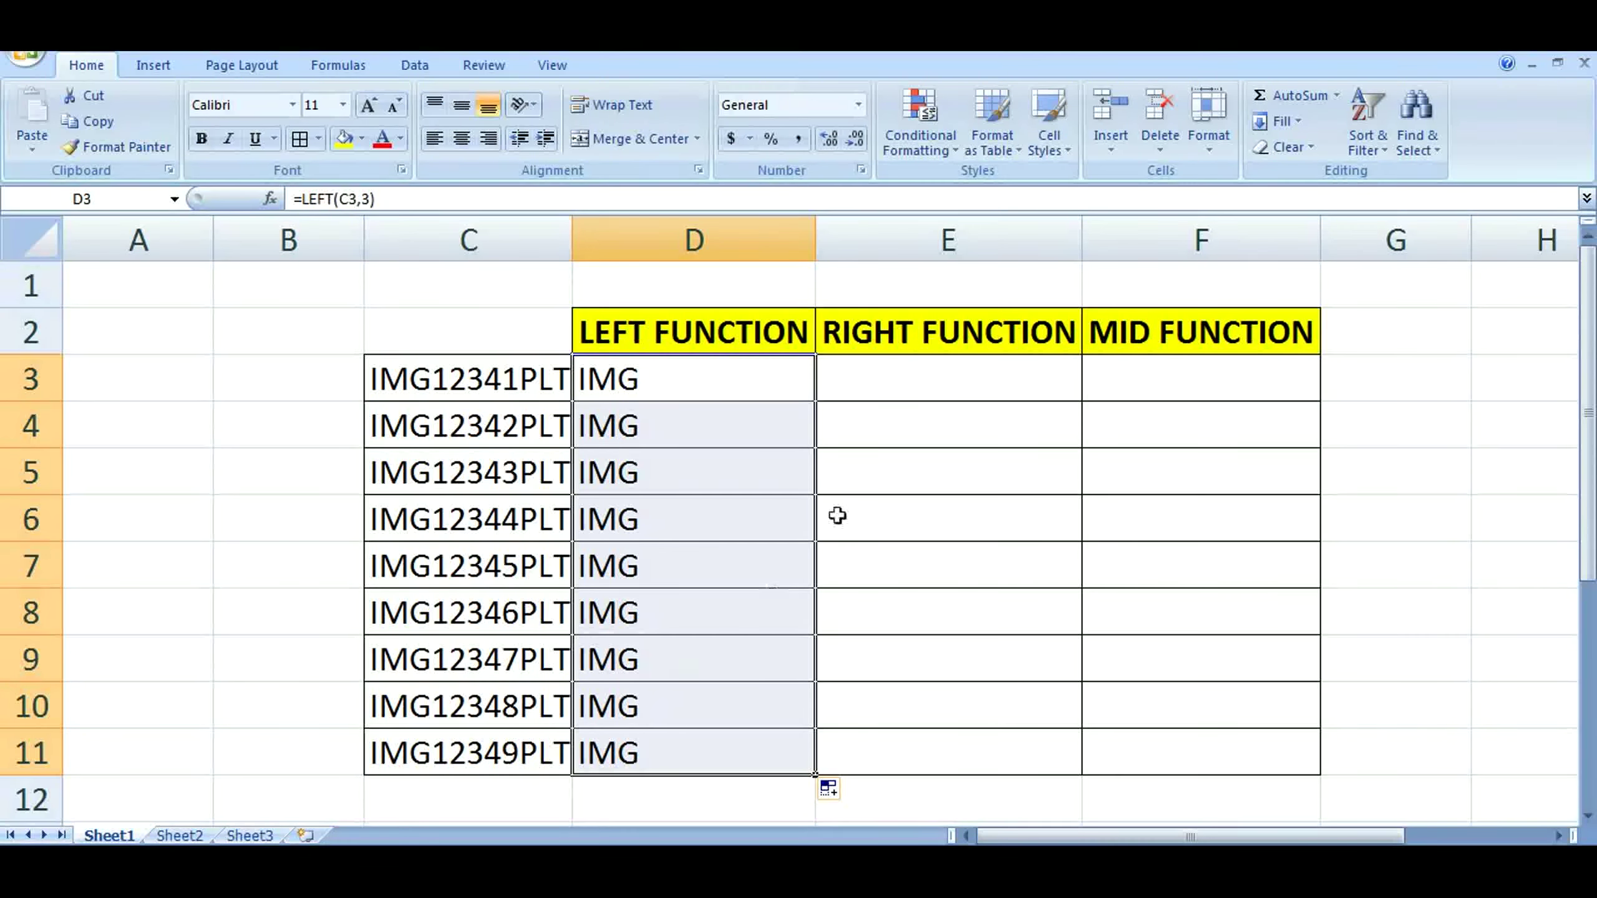
Enter =RIGHT(C3,3) in E3 and fill it down to E11 to show PLT in each row
left_click(875, 390)
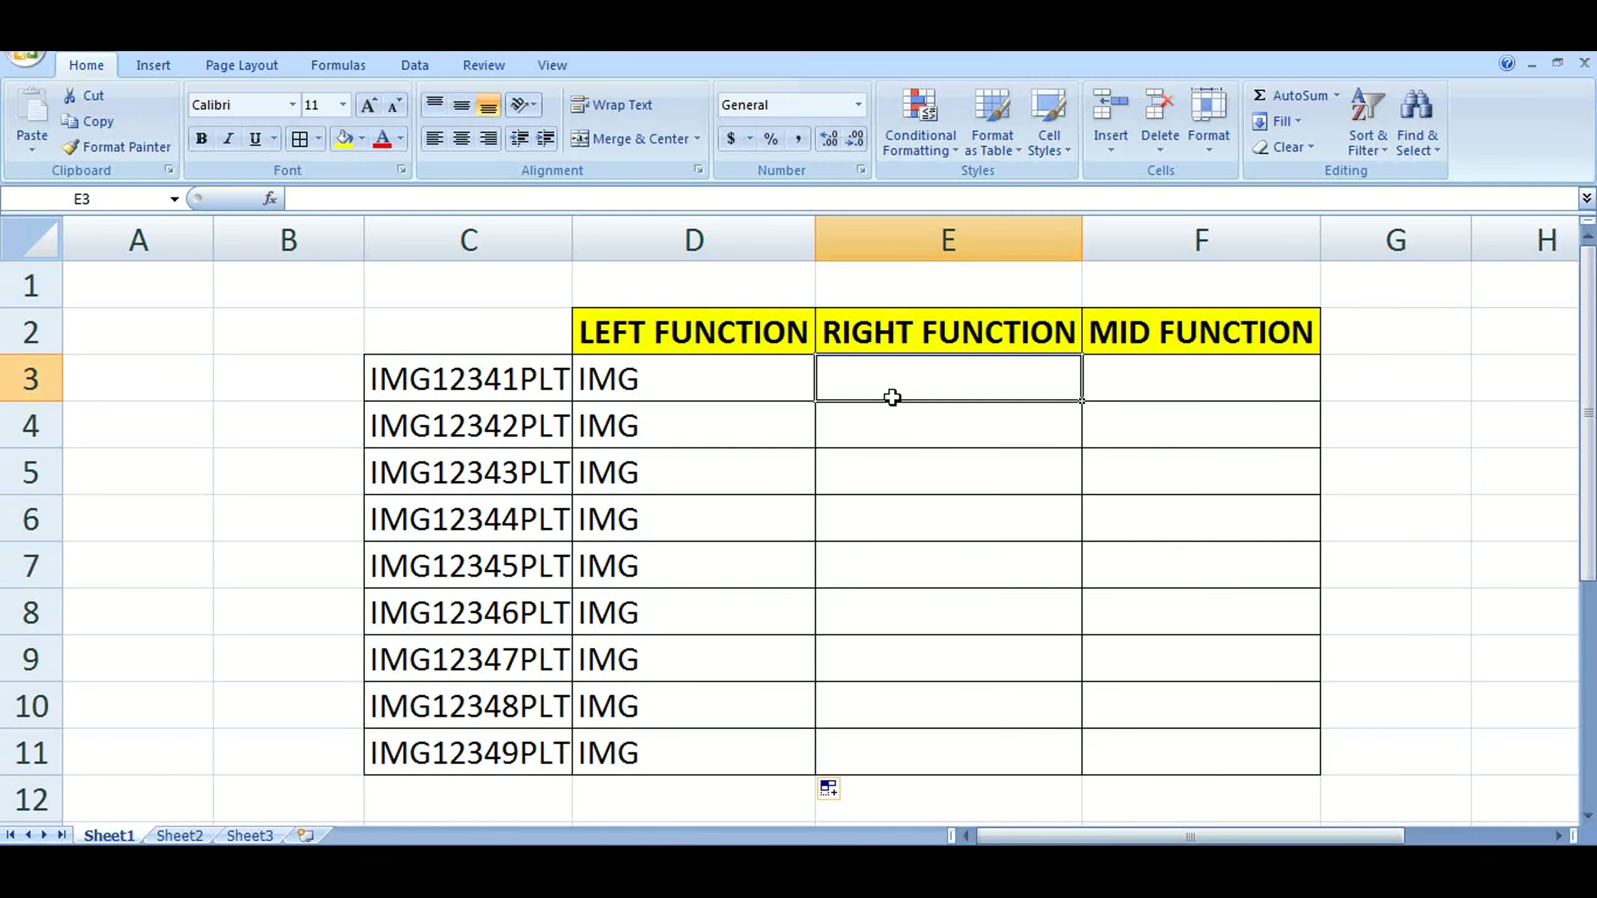
type("=RIGHT")
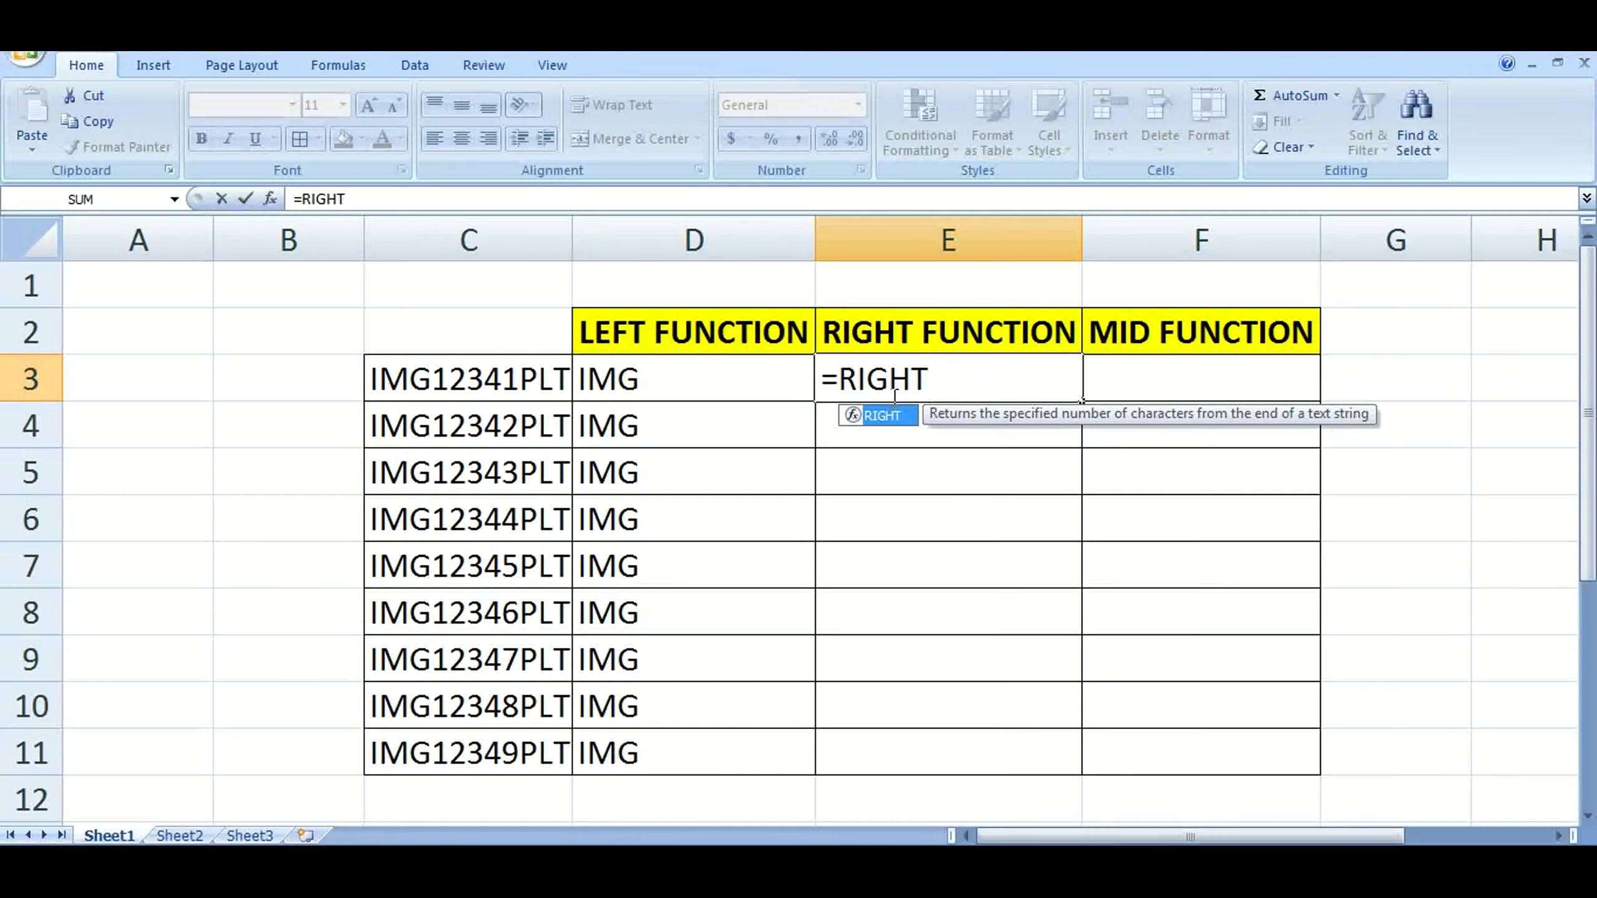
type("(")
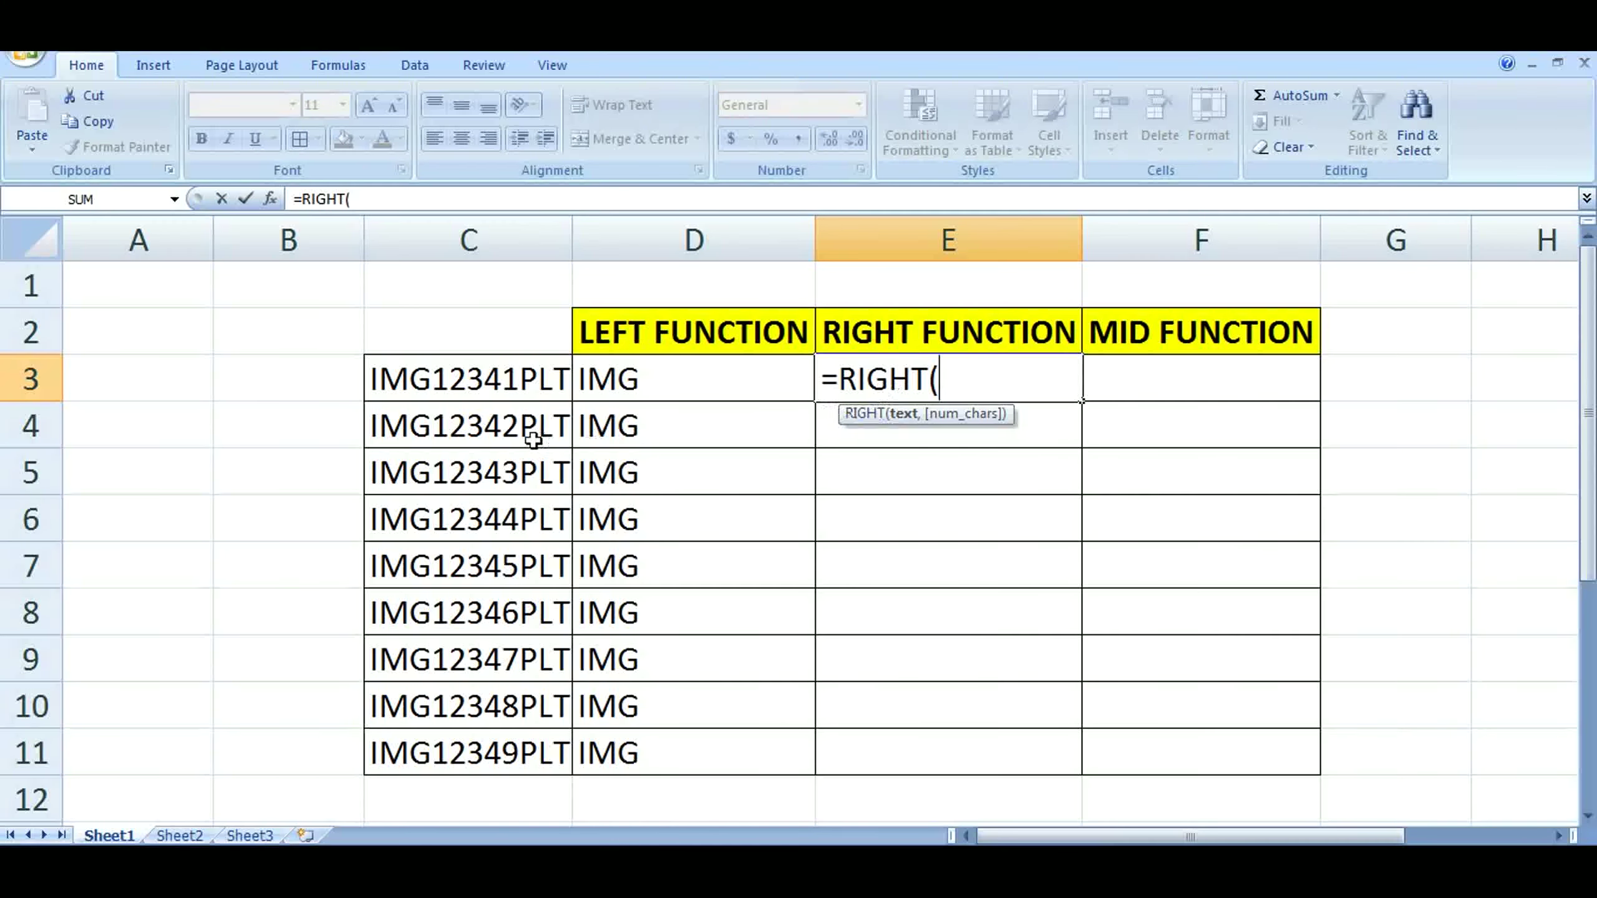
left_click(450, 370)
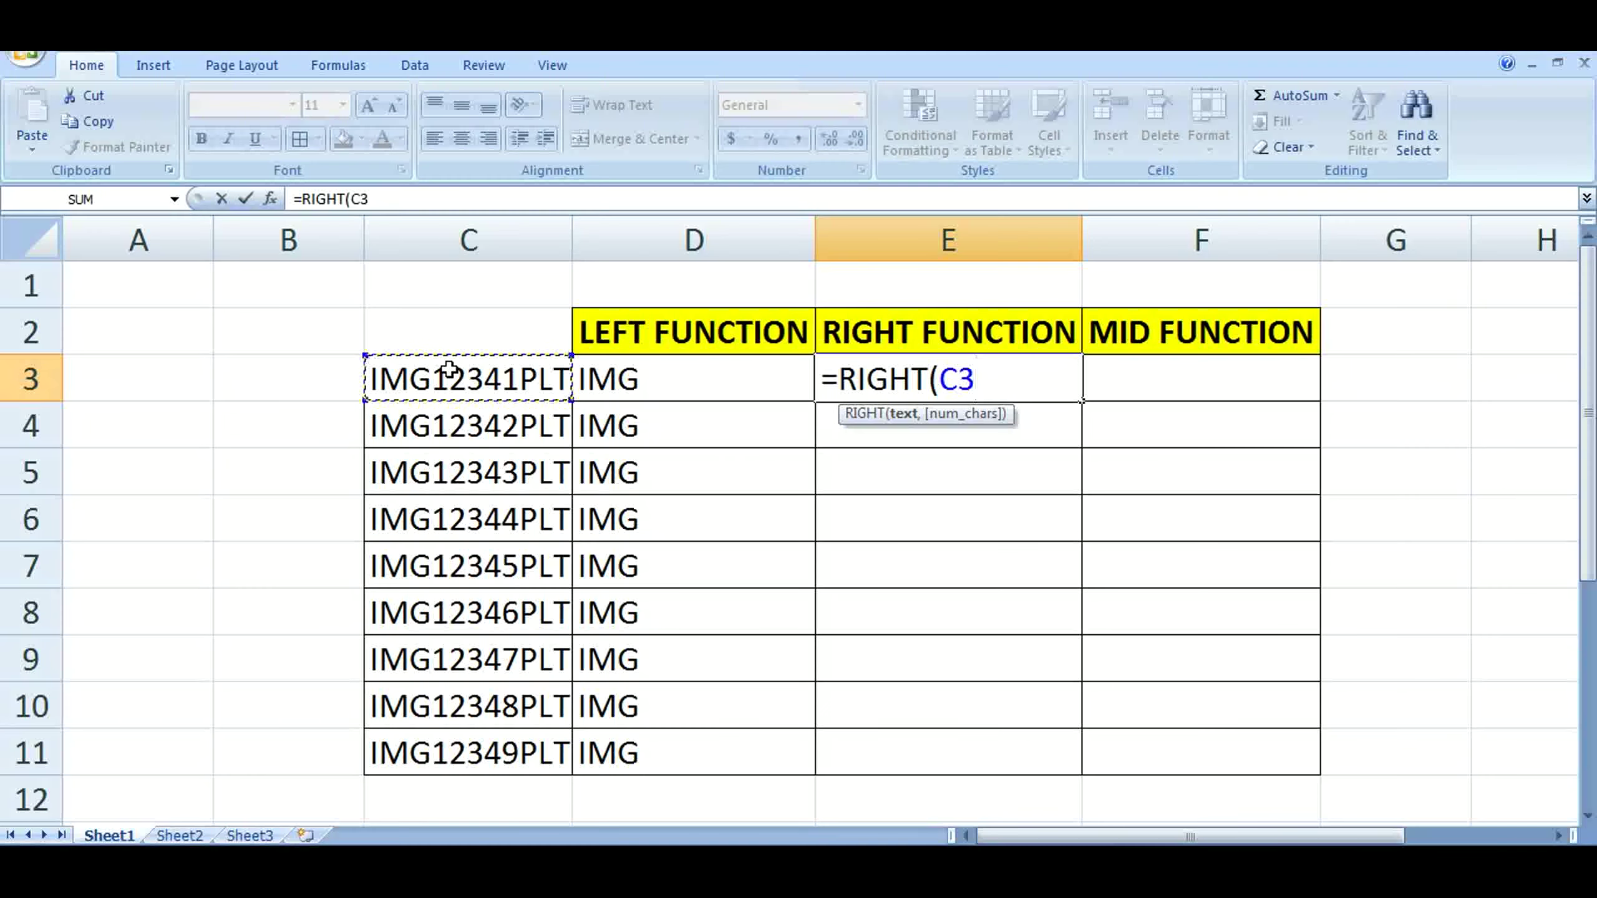
type(",")
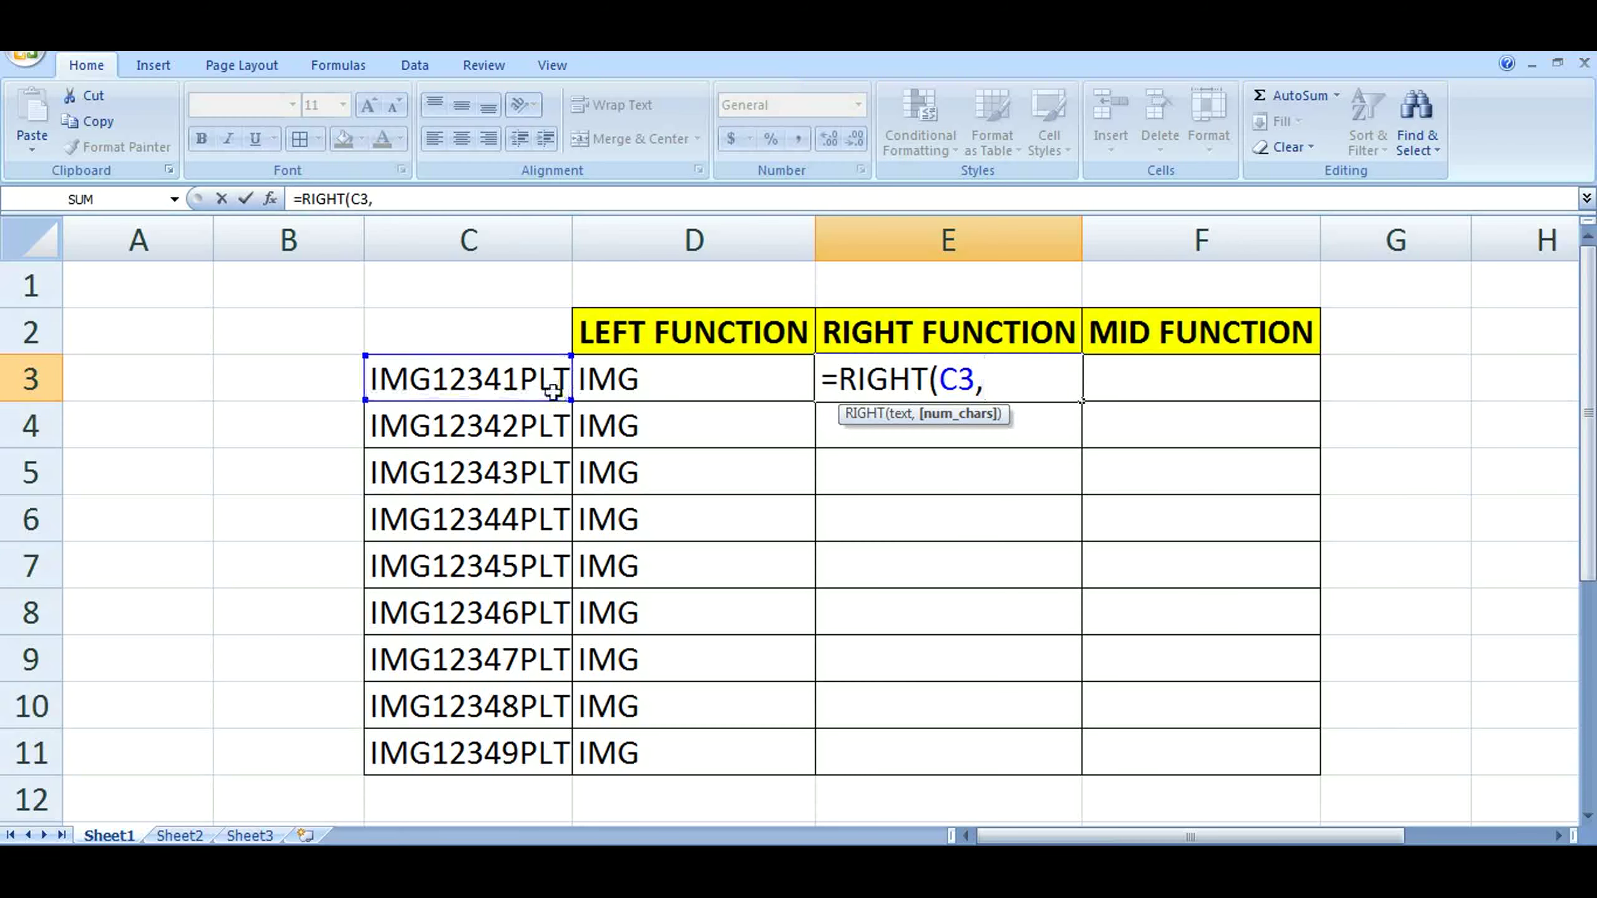
type("3")
type(")")
key("Return")
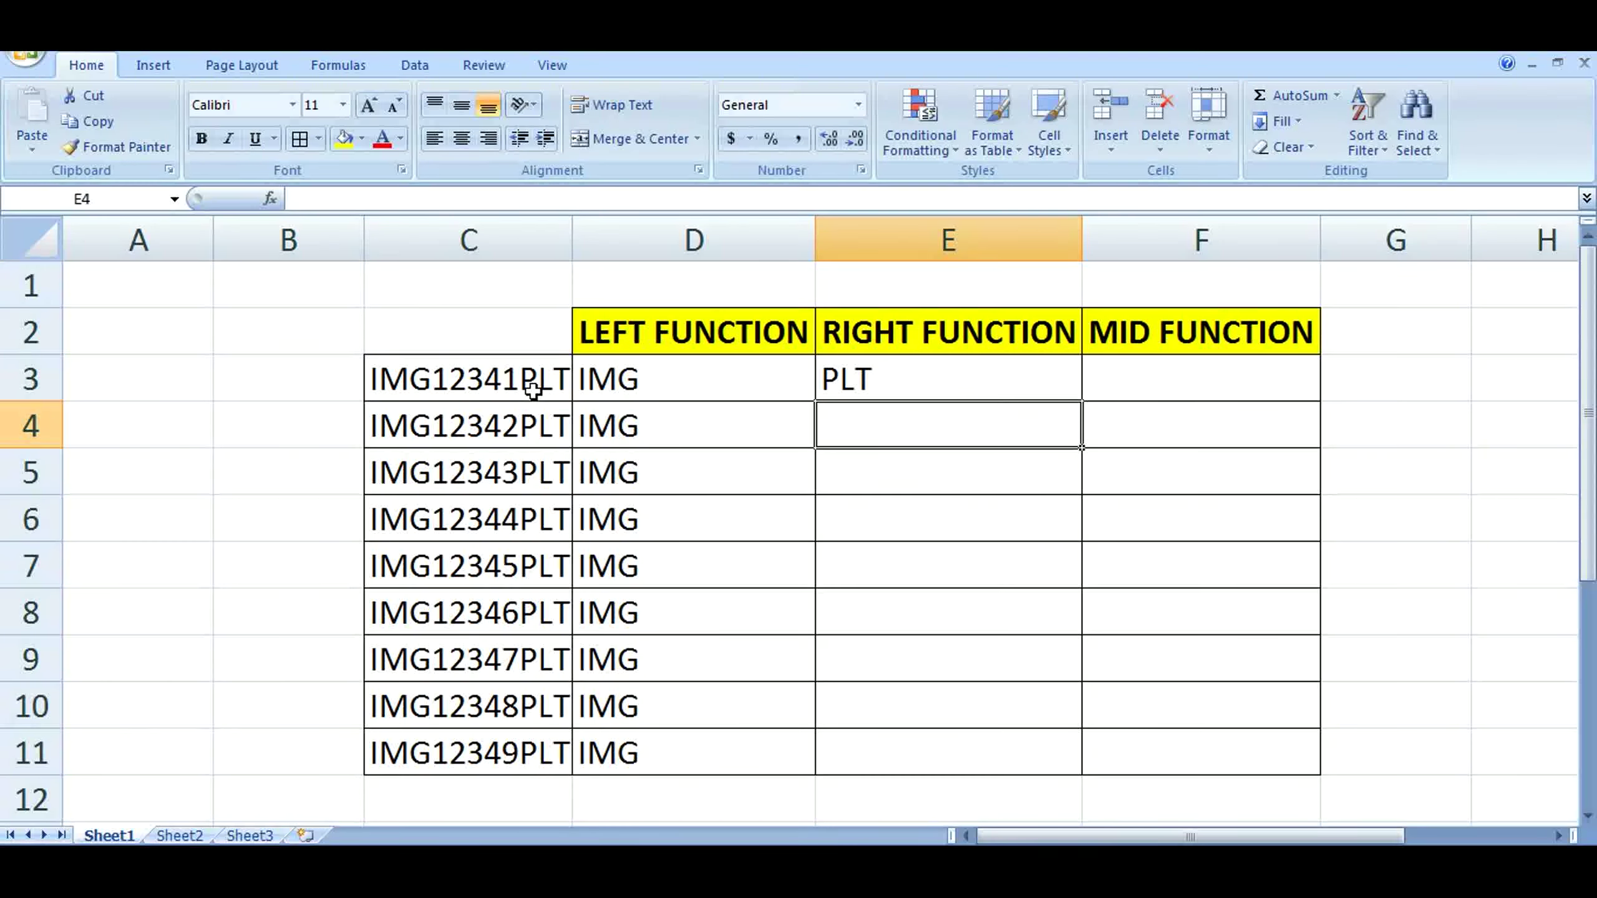
left_click(1049, 389)
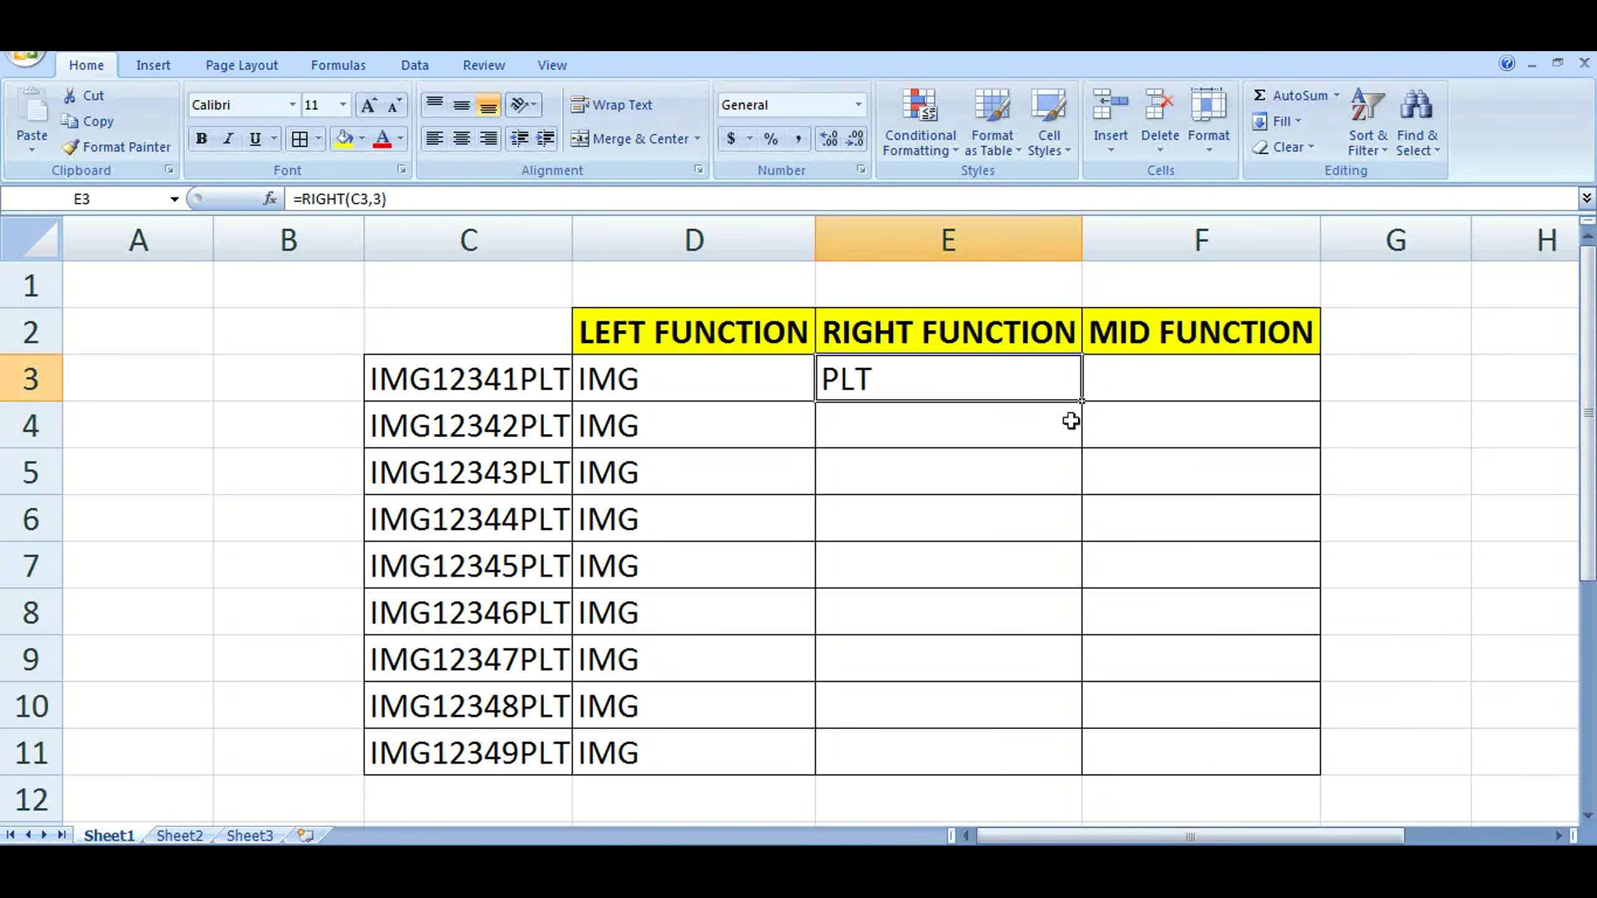
left_click_drag(1080, 401, 1055, 763)
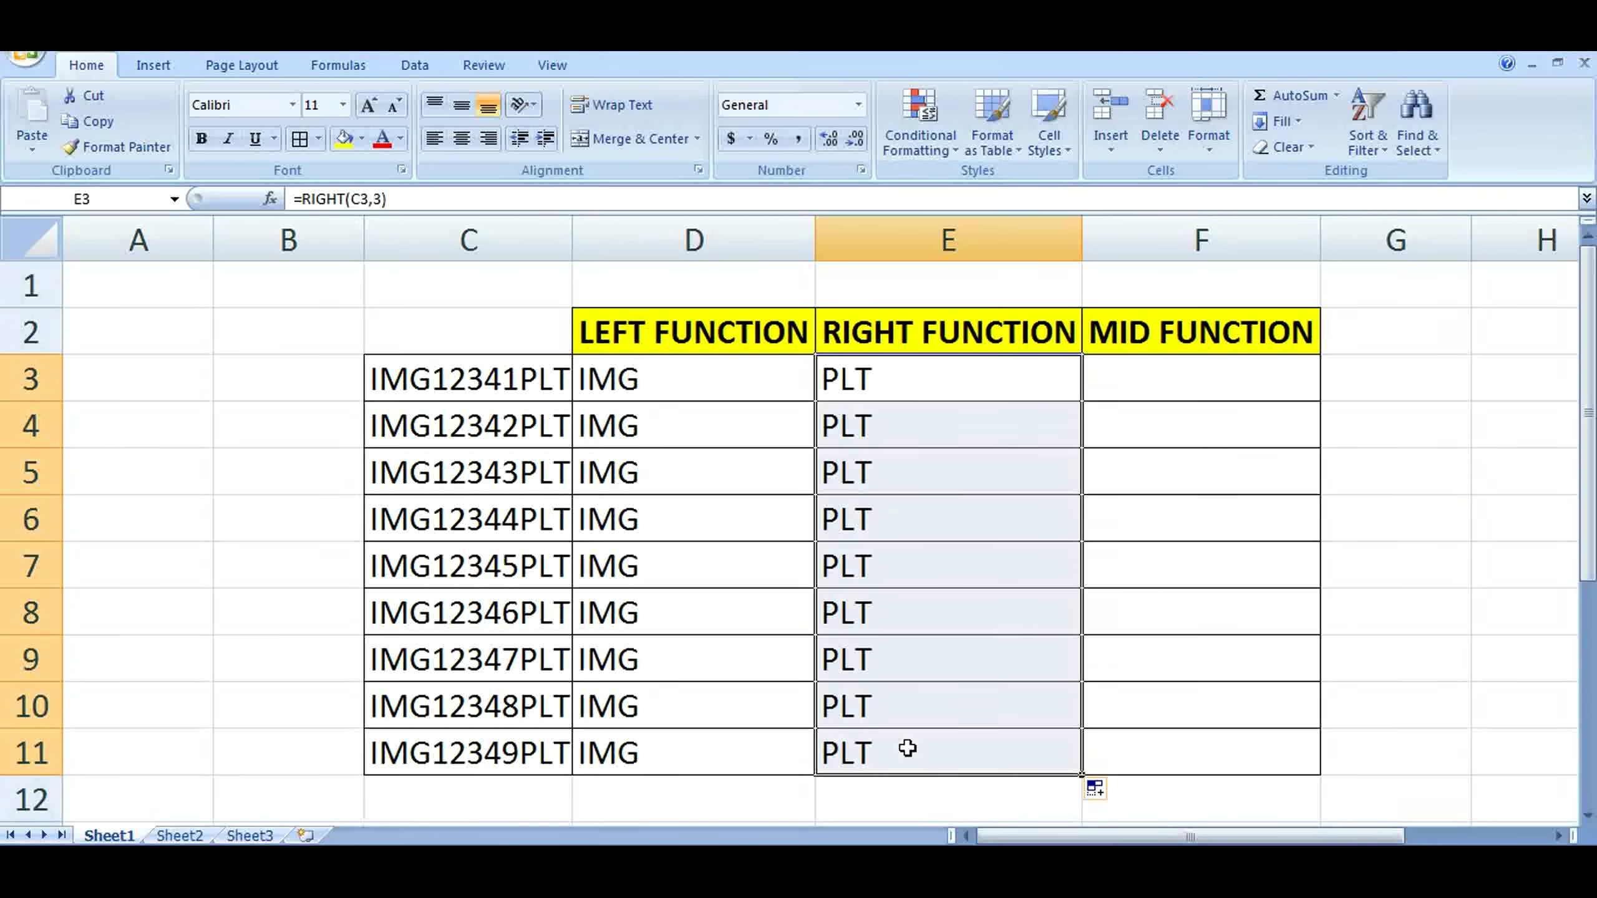
Enter =MID(C3,4,5) in F3 to return 12341
left_click(1145, 368)
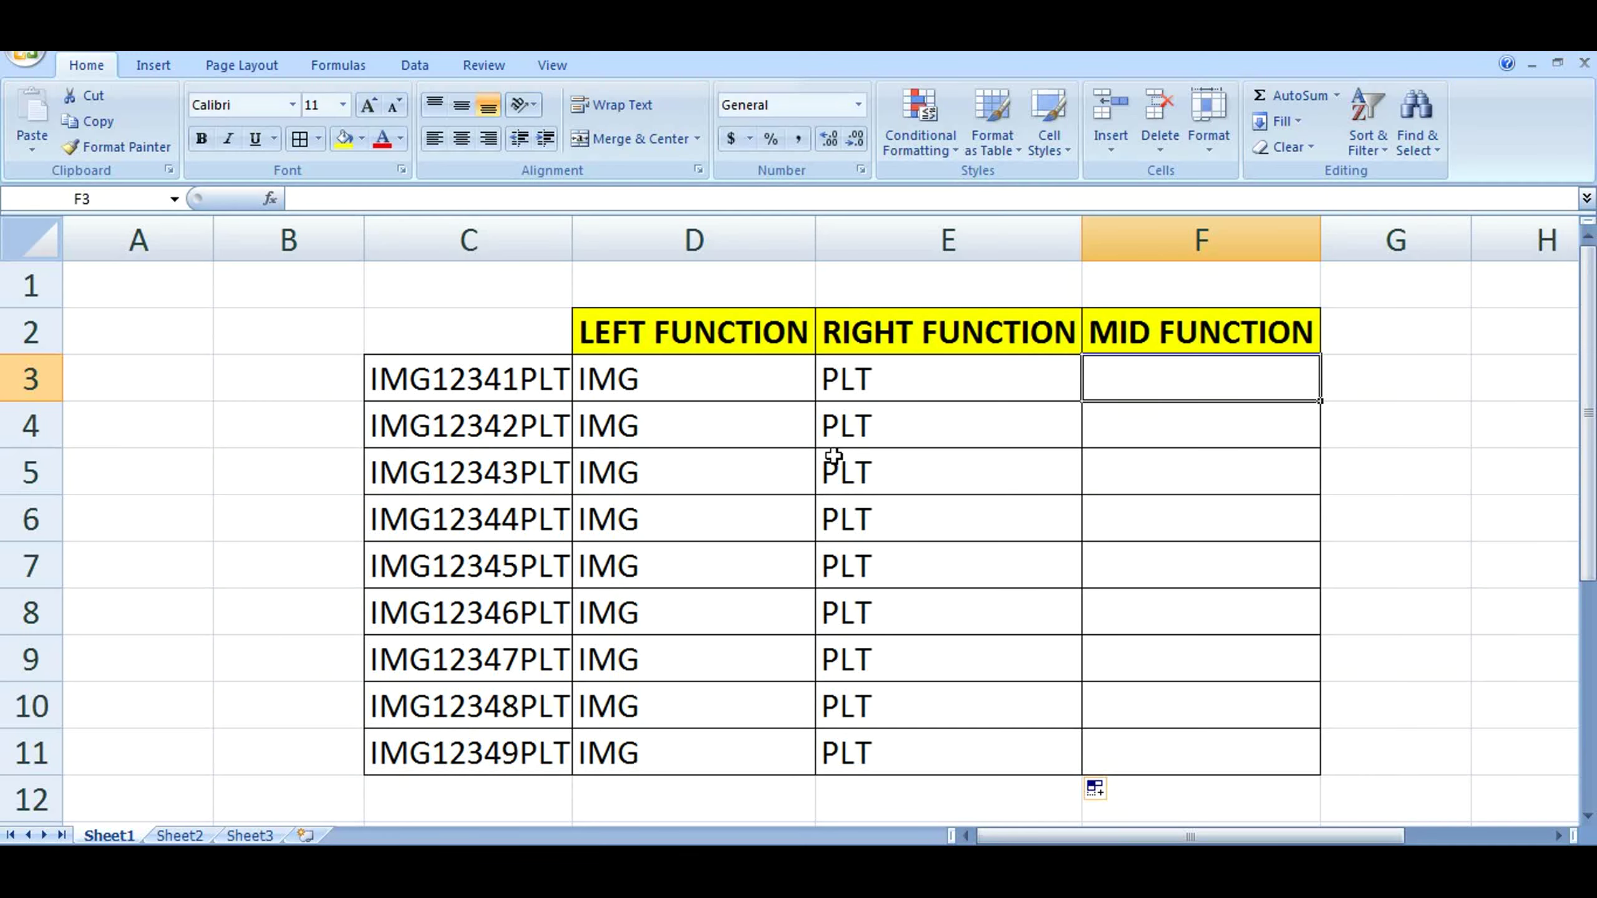
type("=MID")
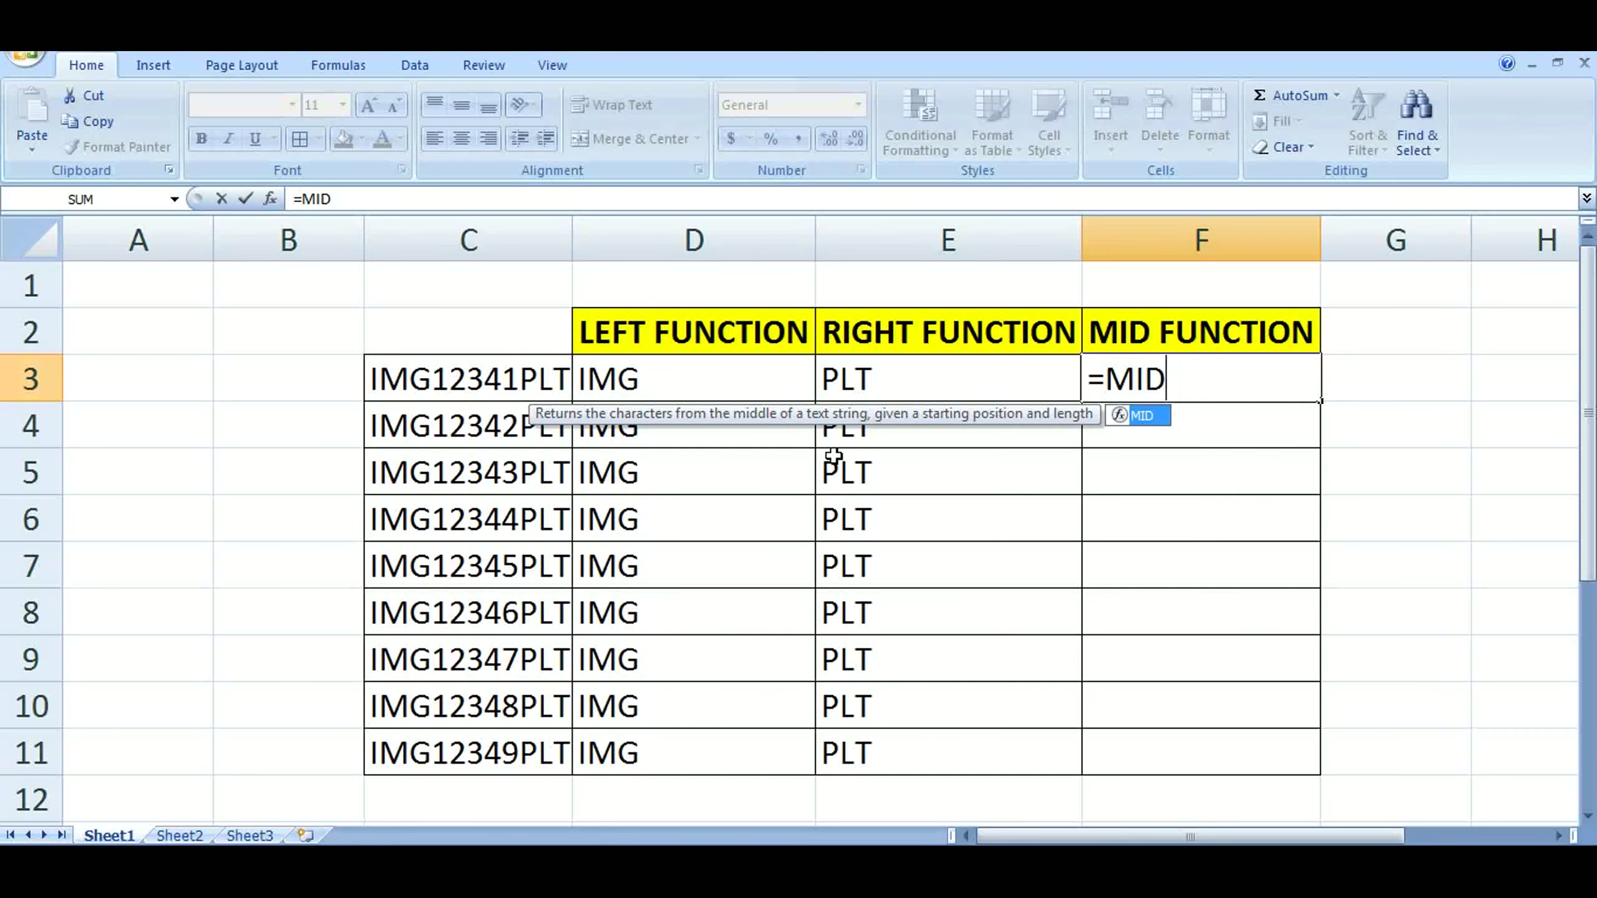
type("(")
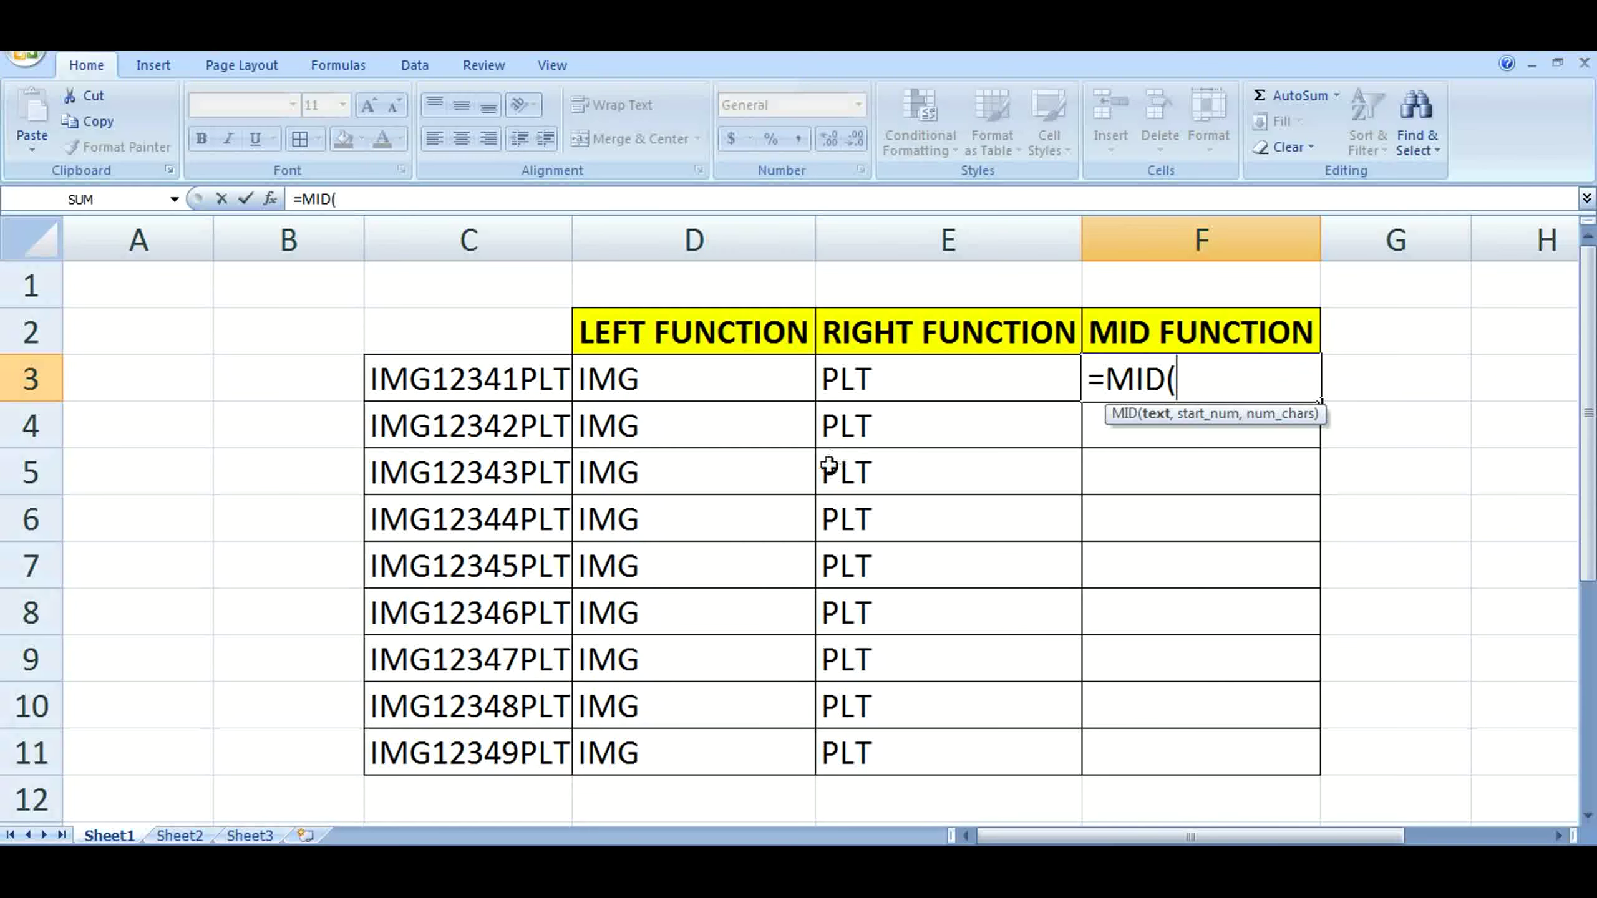
left_click(479, 387)
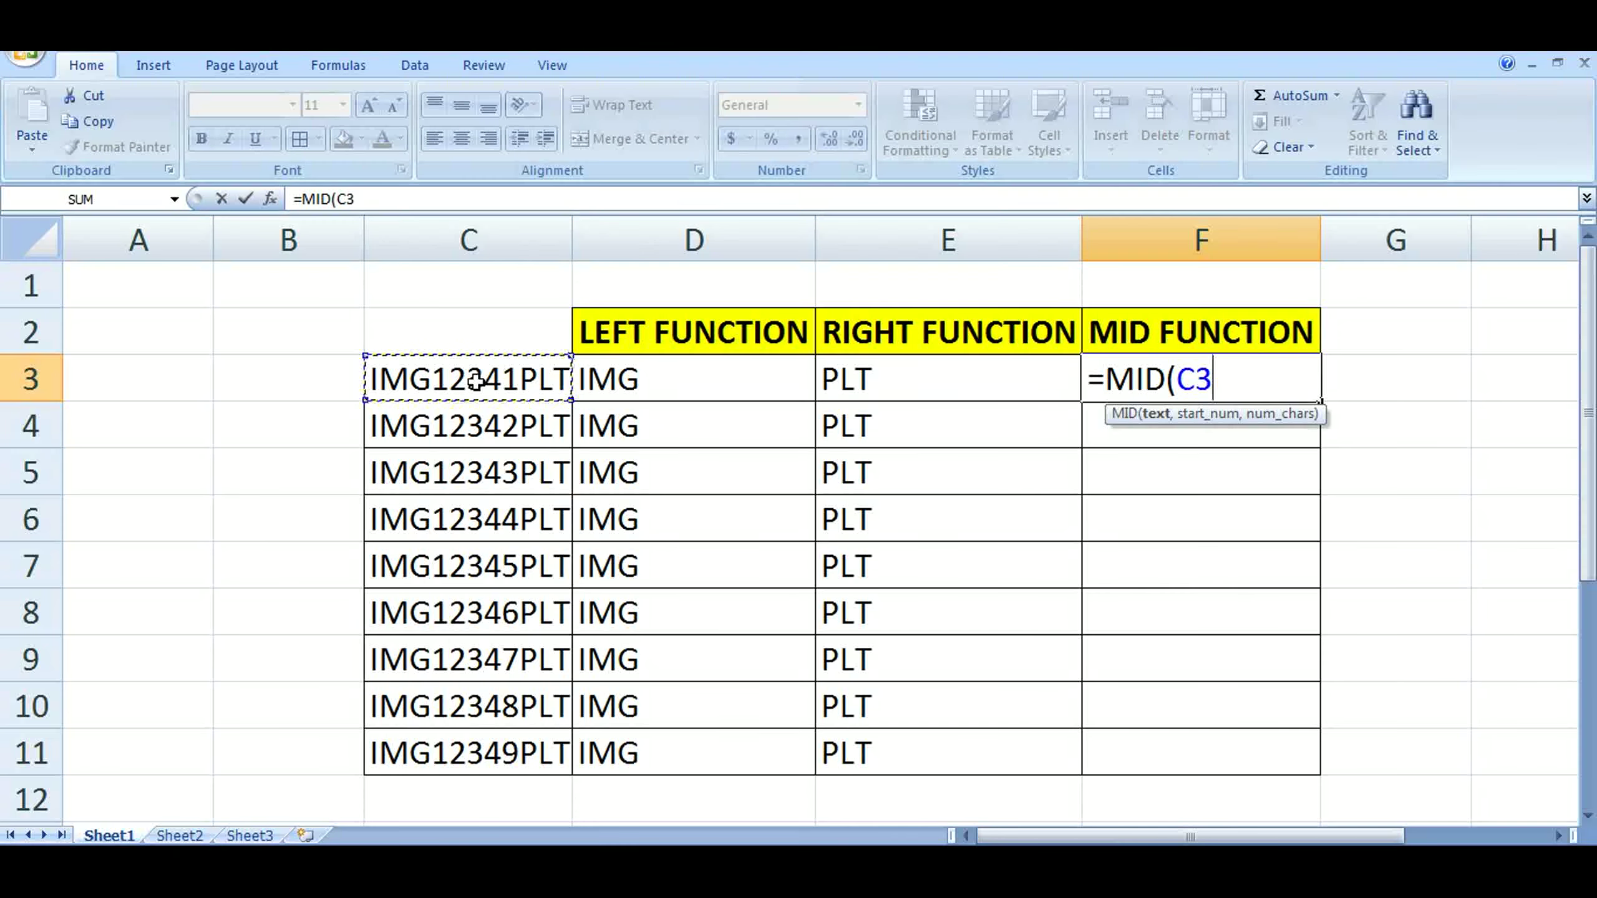
type(",")
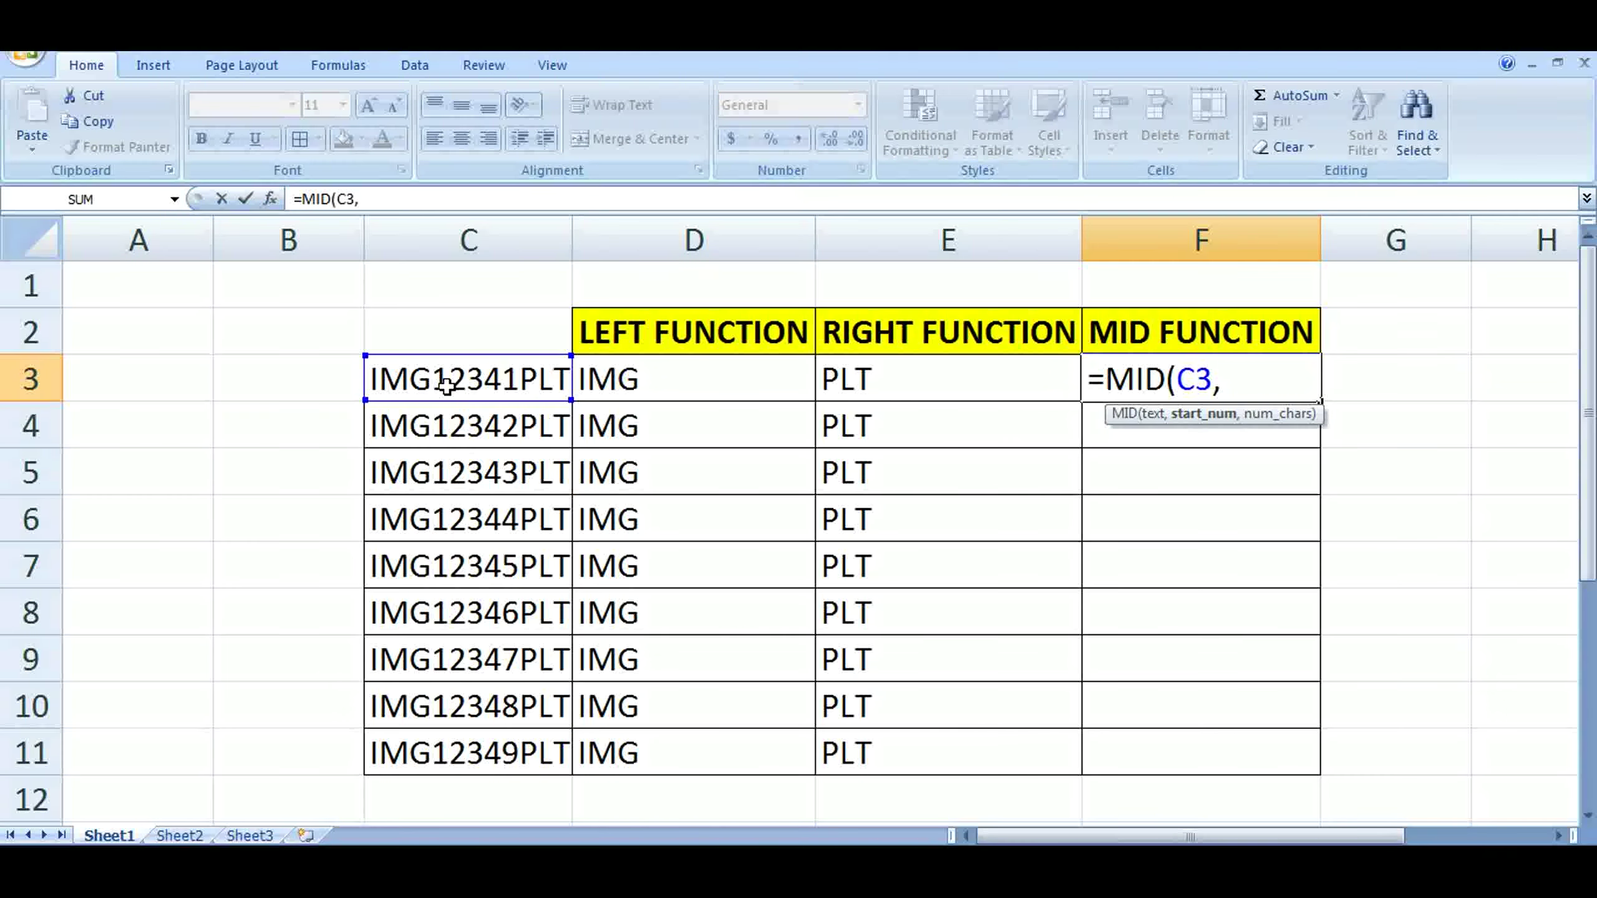
type("4")
type(",")
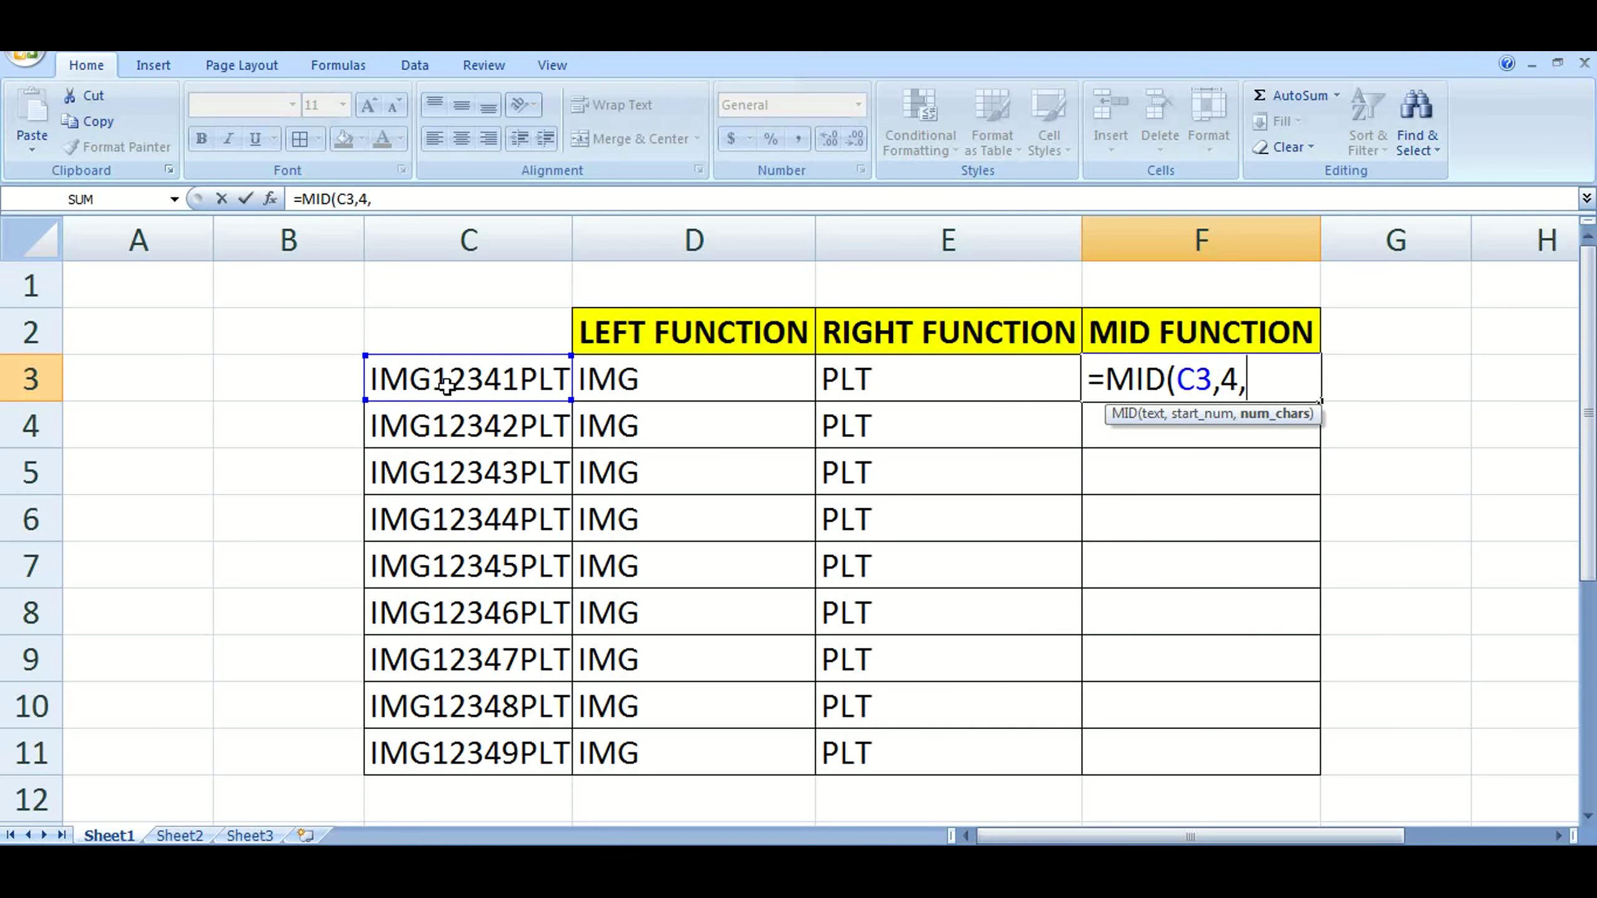
type("5")
type(")")
key("Return")
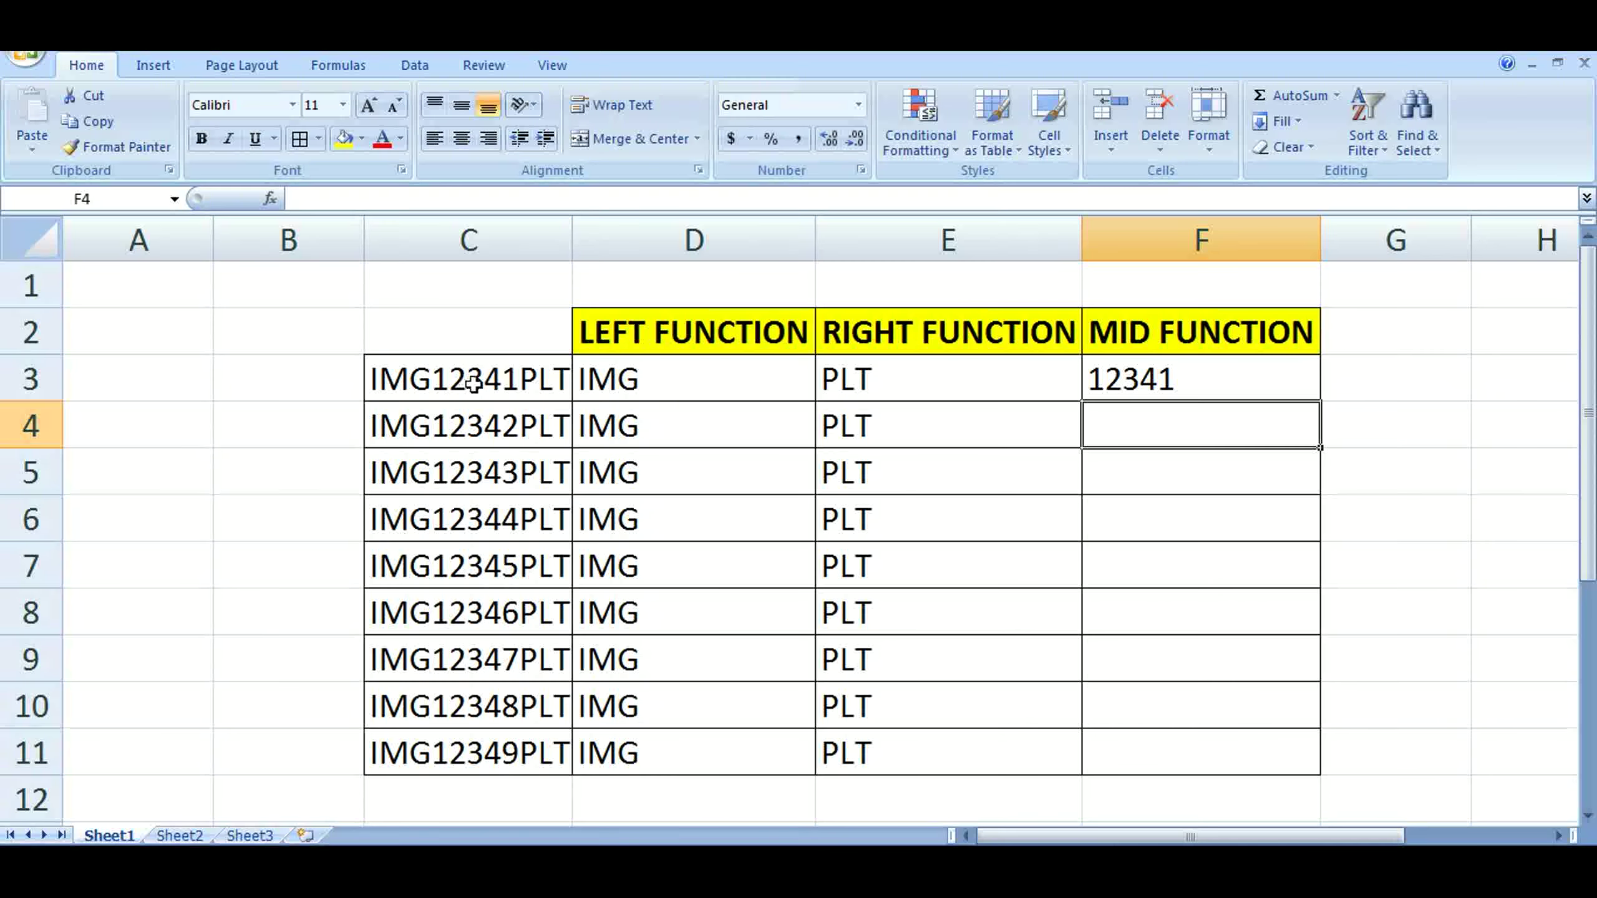
Copy the F3 MID formula down to F11, showing 12341 through 12349
left_click(1110, 385)
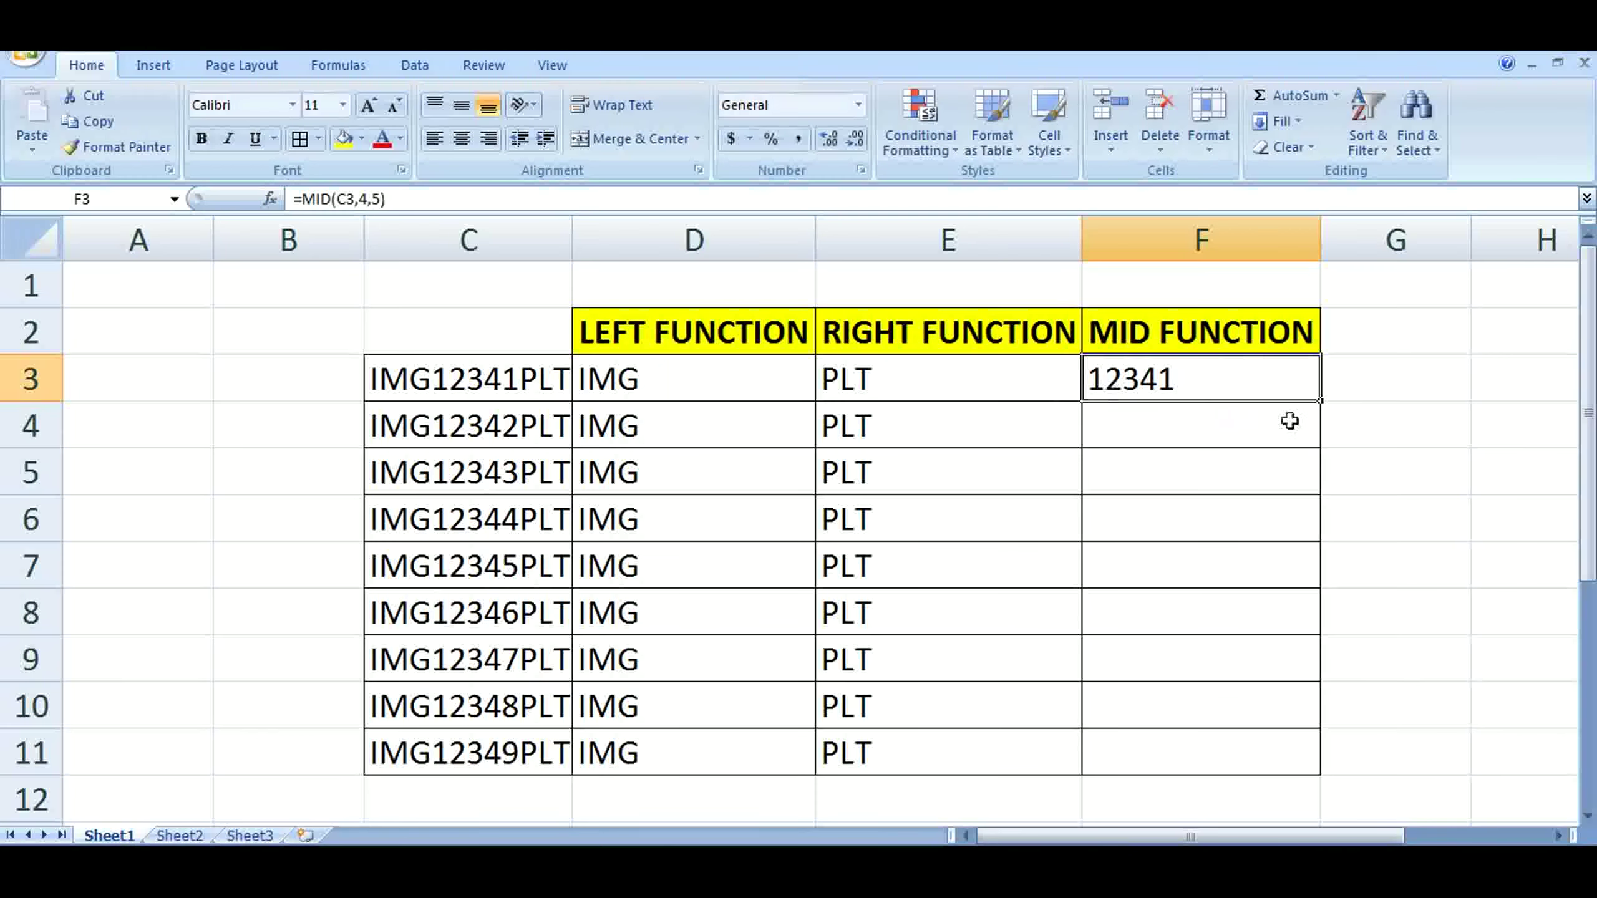
double_click(1317, 400)
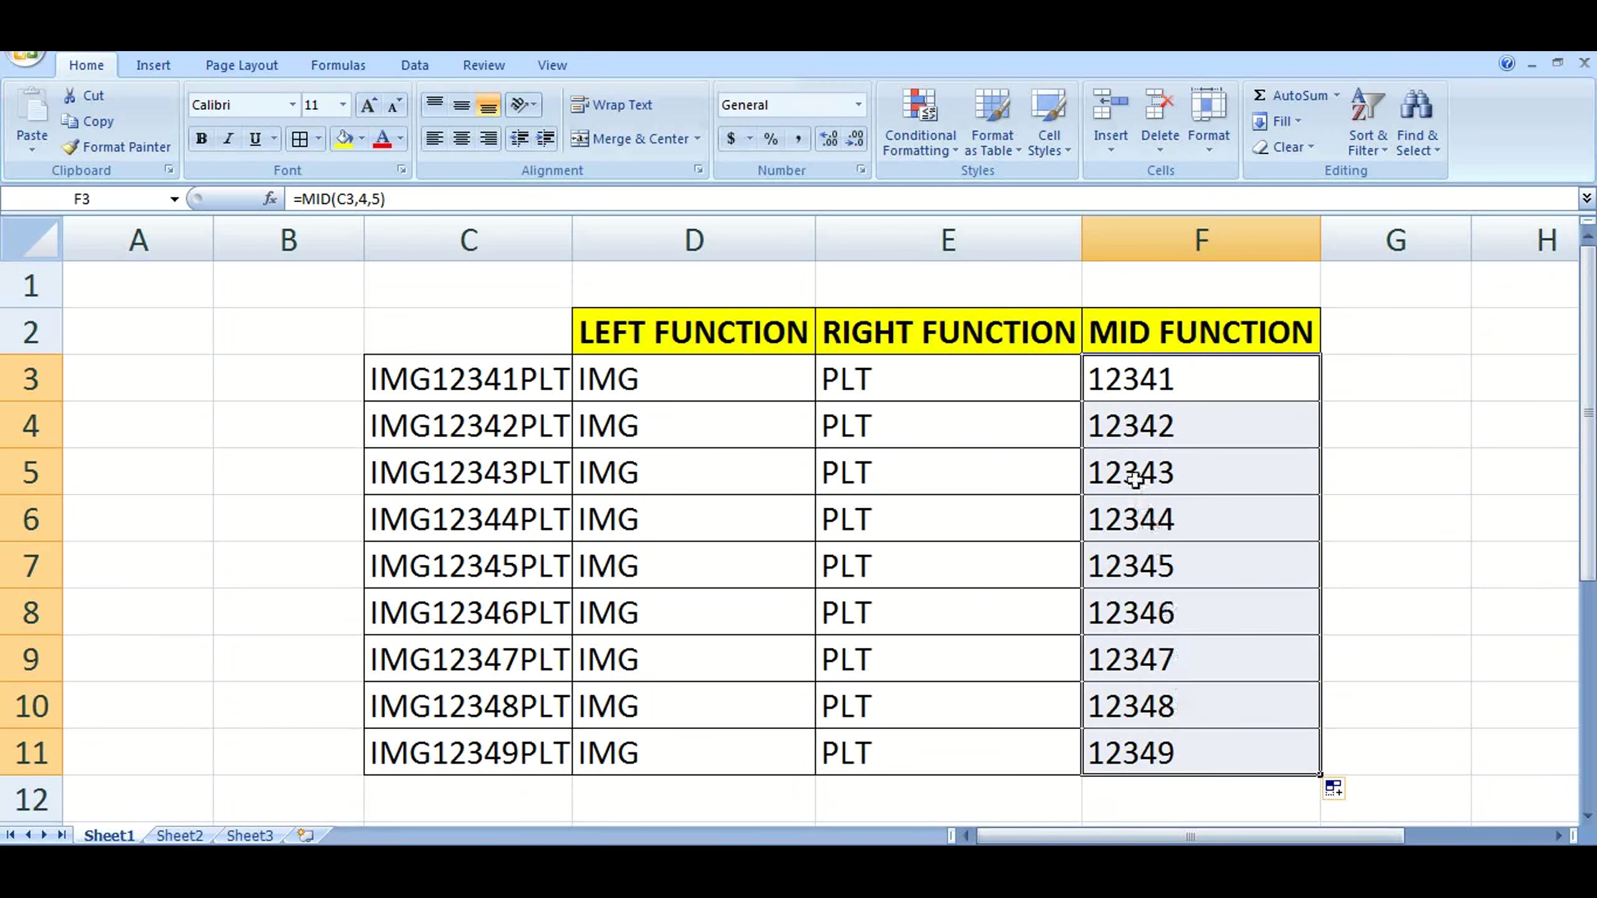